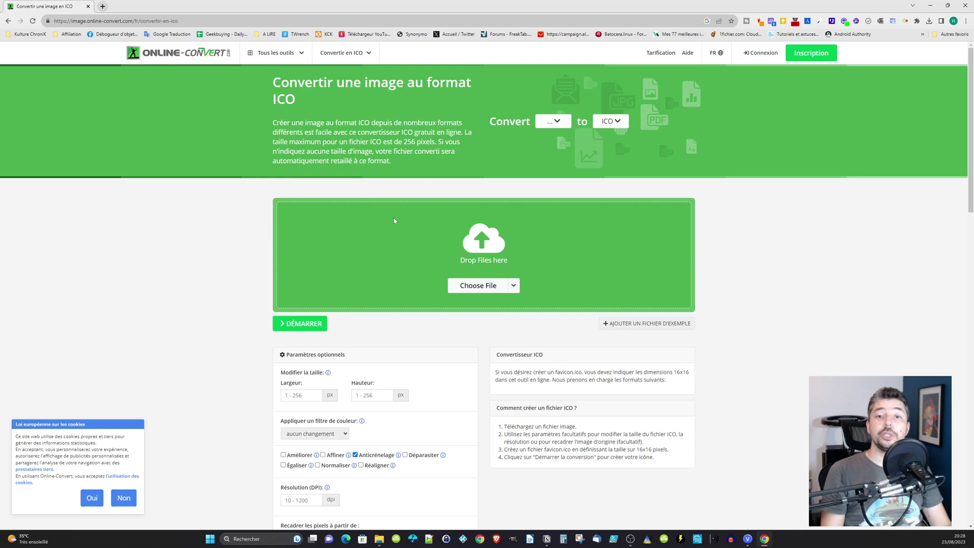
Convert the desktop's tiktok image to ICO format, download the result and select it in the Téléchargements folder.
click(403, 229)
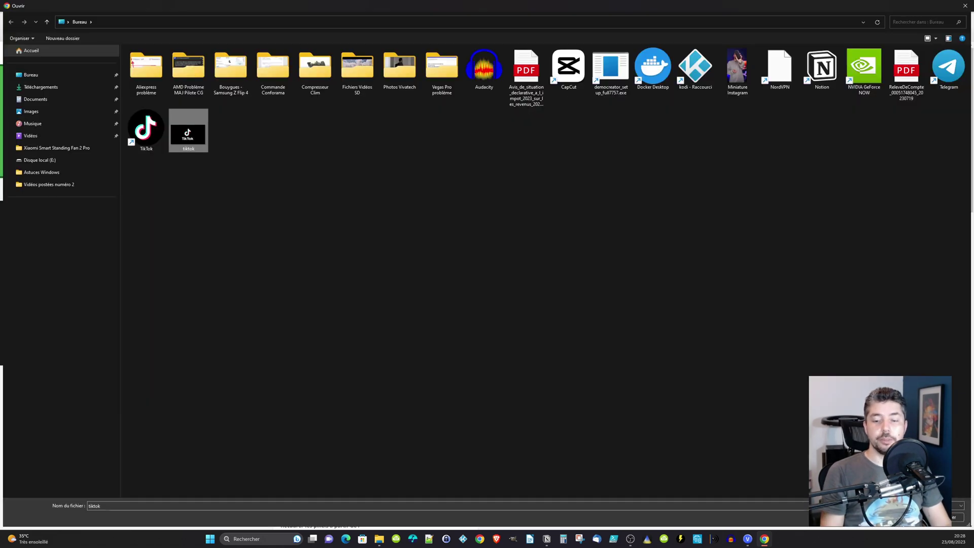
key(Return)
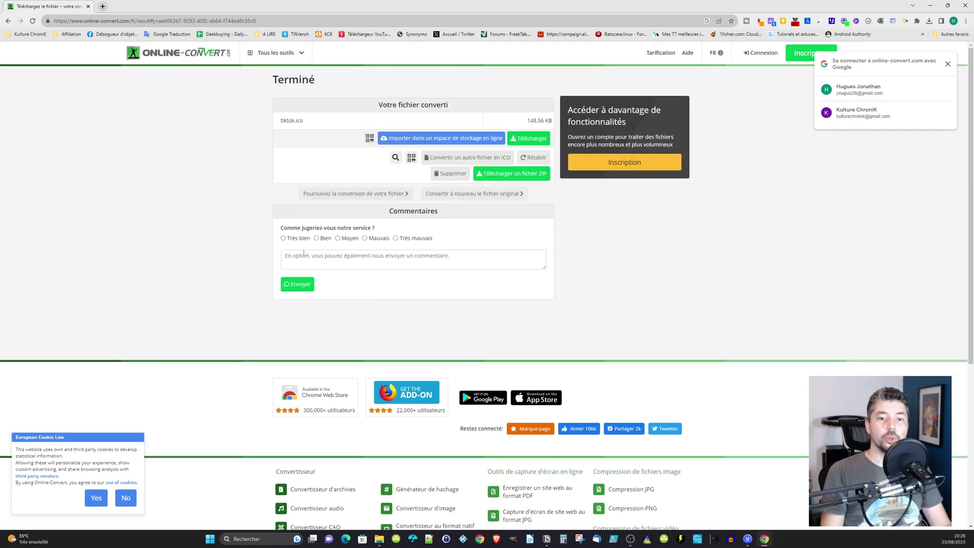
click(530, 141)
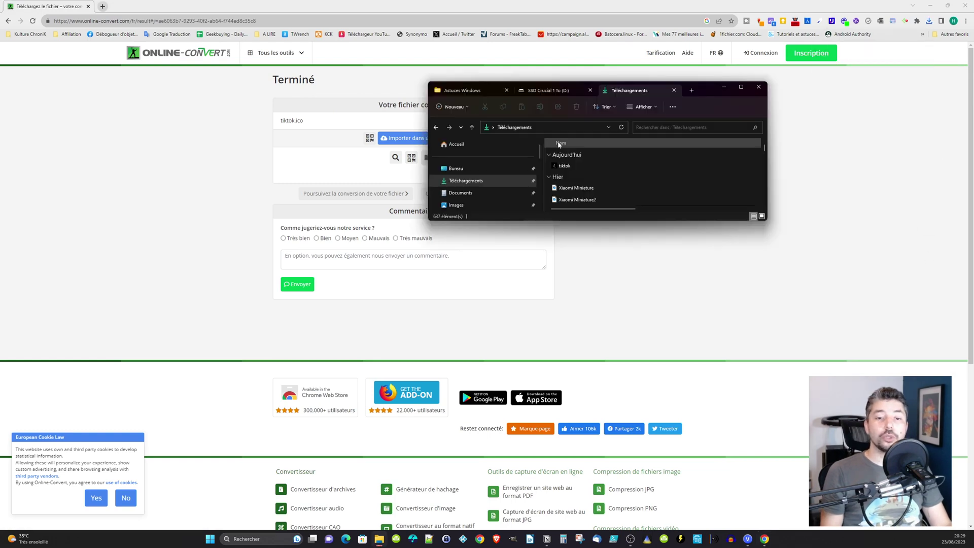
mouse_move(577, 172)
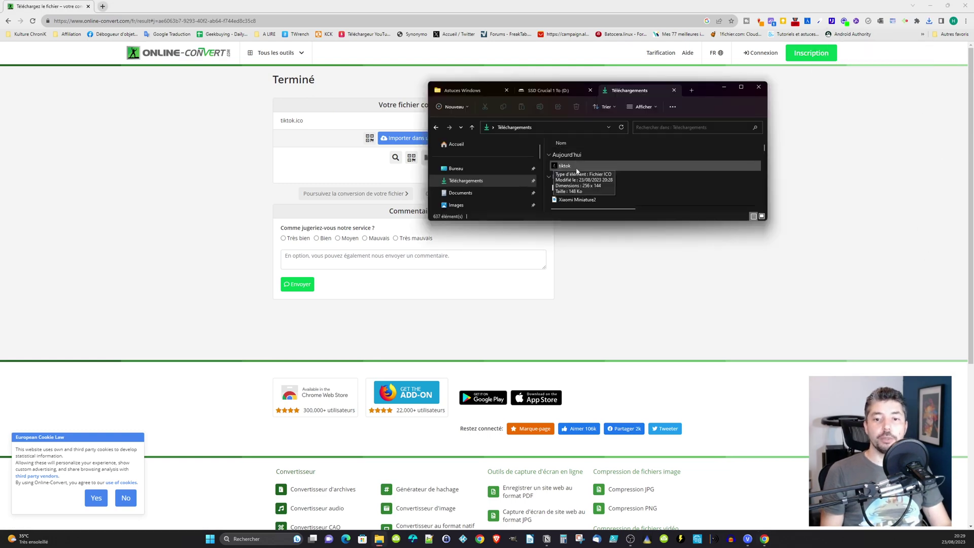
click(581, 168)
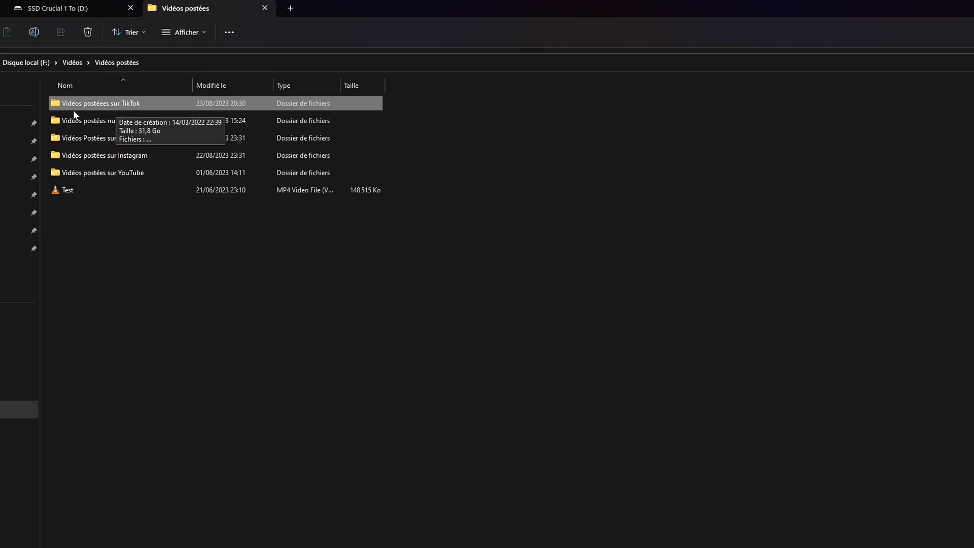
Start changing the icon of the folder "Vidéos postéees sur TikTok" through its customization properties and browse for a custom icon file.
right_click(104, 105)
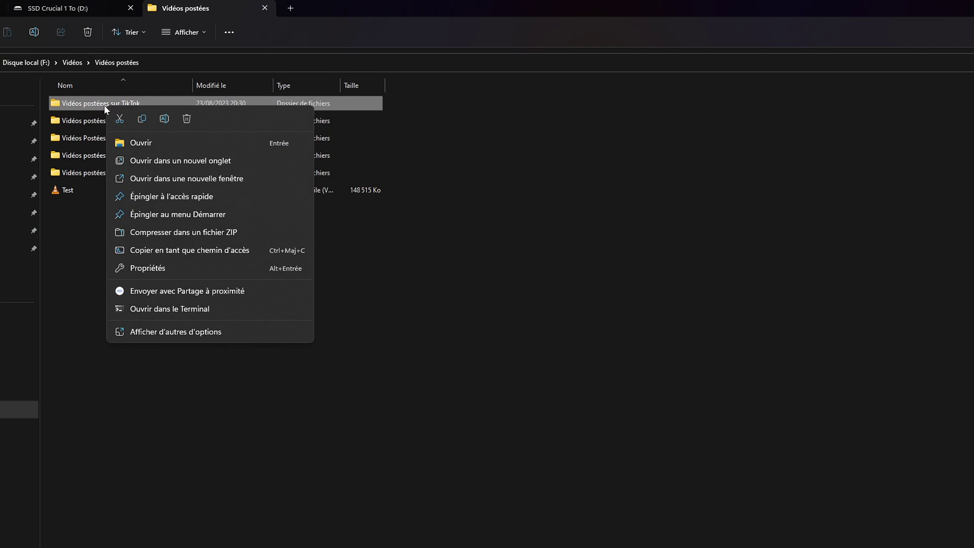
click(145, 268)
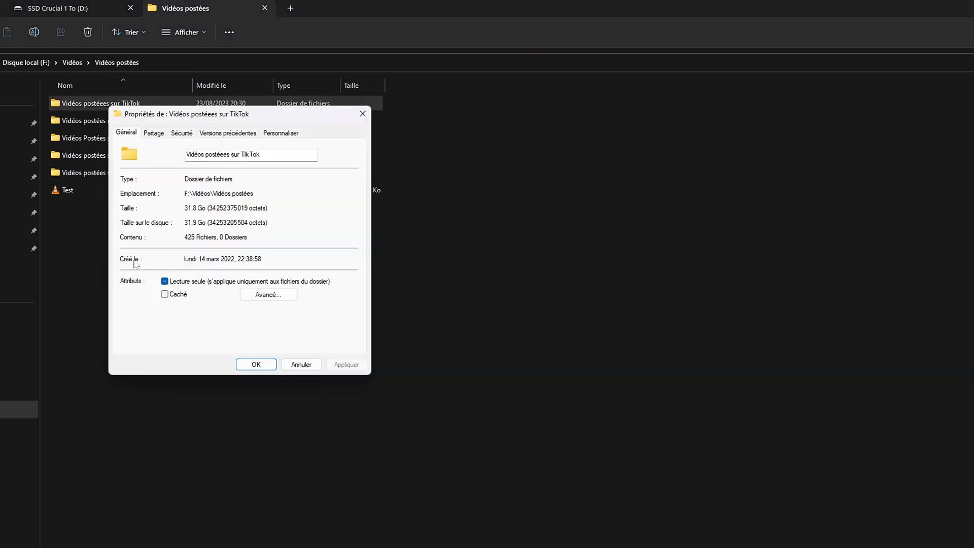
click(280, 91)
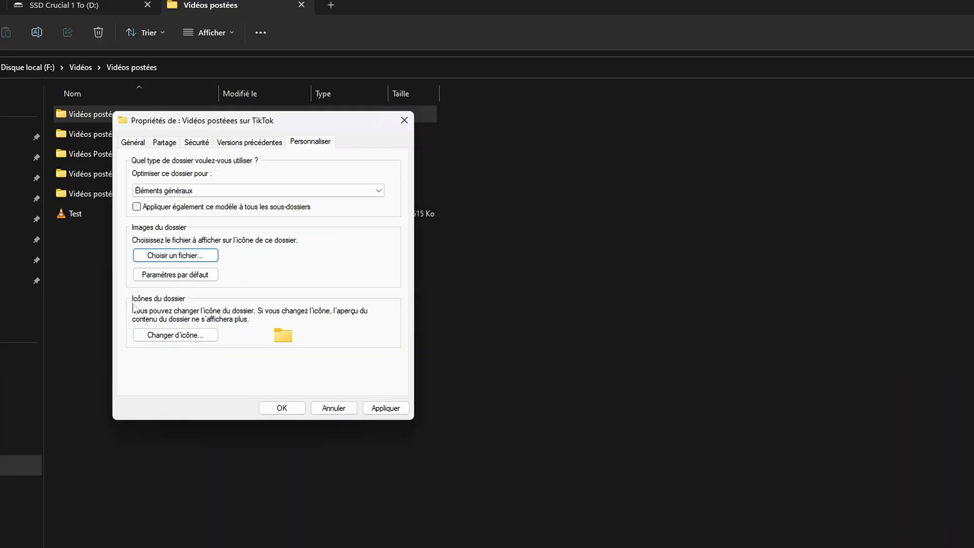
click(174, 339)
click(309, 222)
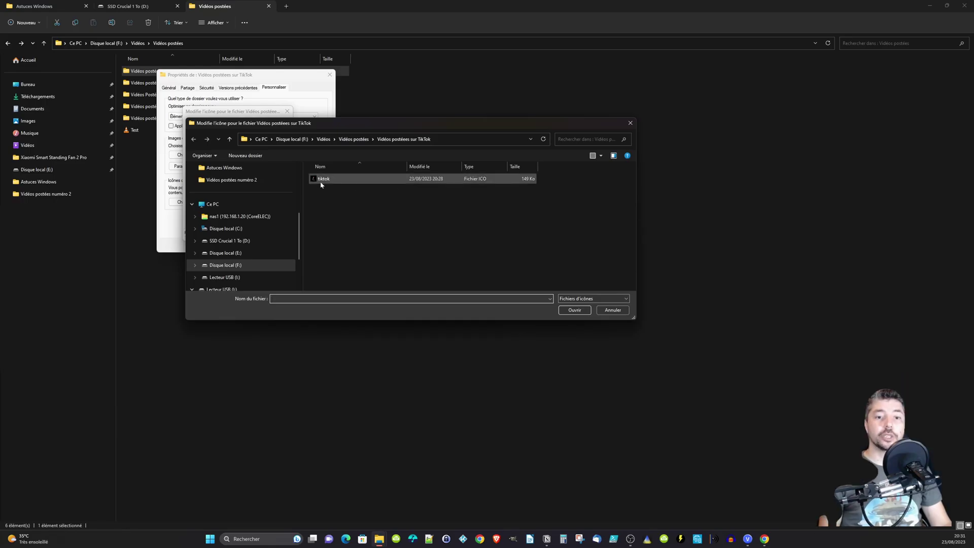
Apply the tiktok ICO file as the folder's icon and display the contents of Vidéos postées as icons.
click(323, 179)
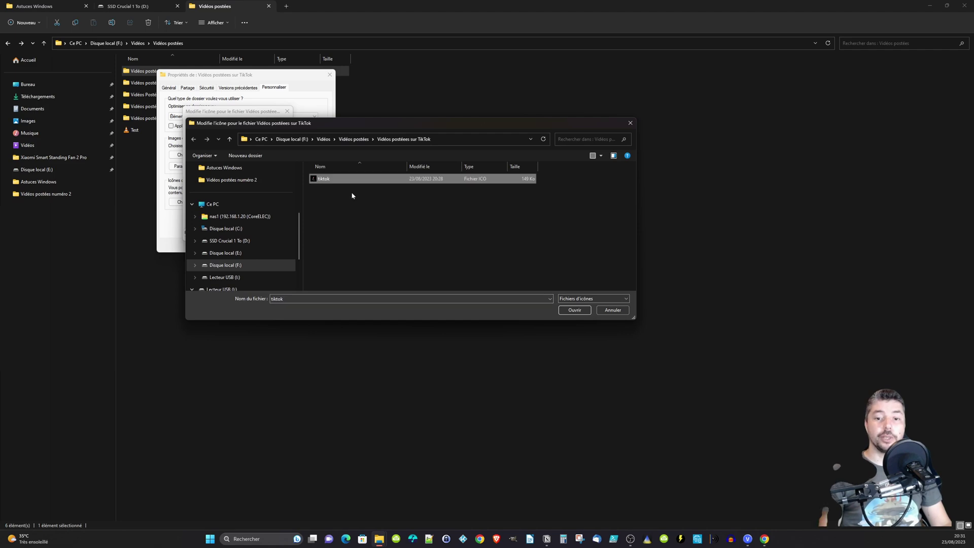
click(575, 310)
click(243, 233)
click(319, 245)
click(257, 246)
key(ctrl+shift+3)
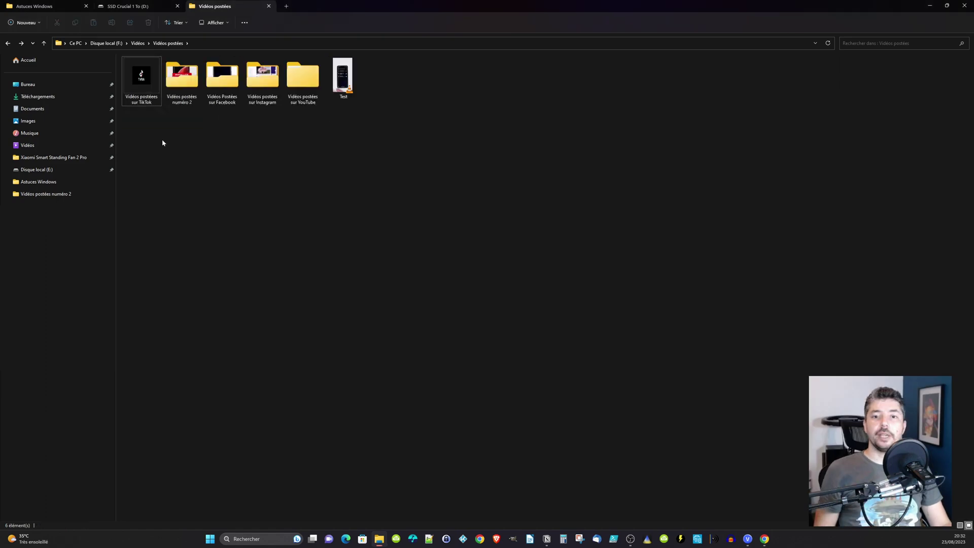
double_click(142, 77)
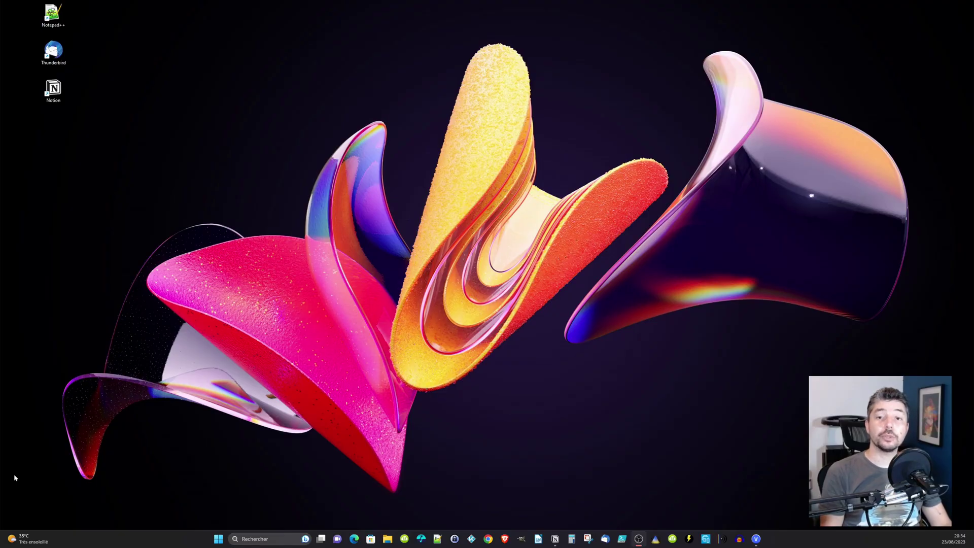
Search Windows for "performances", view the Windows appearance and performance options, and close them.
click(257, 541)
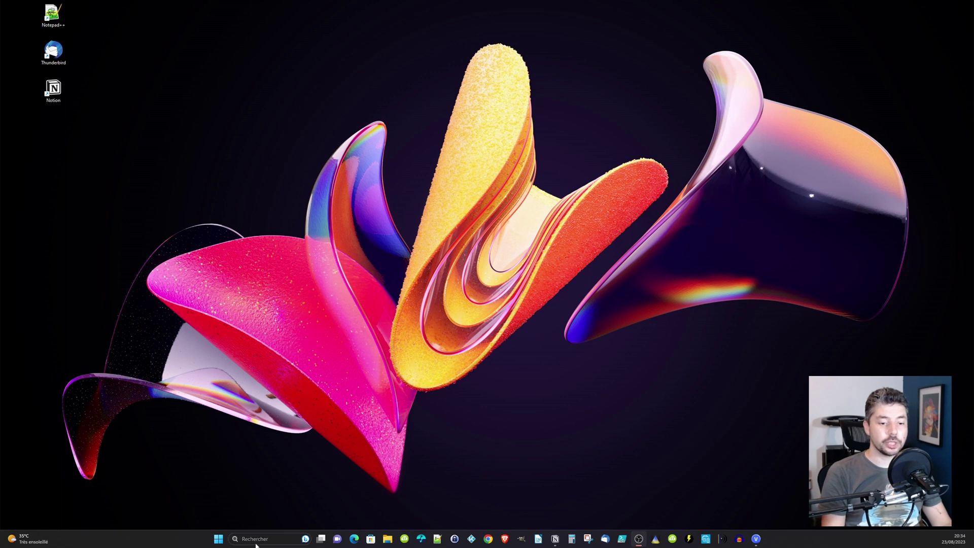
text(performances)
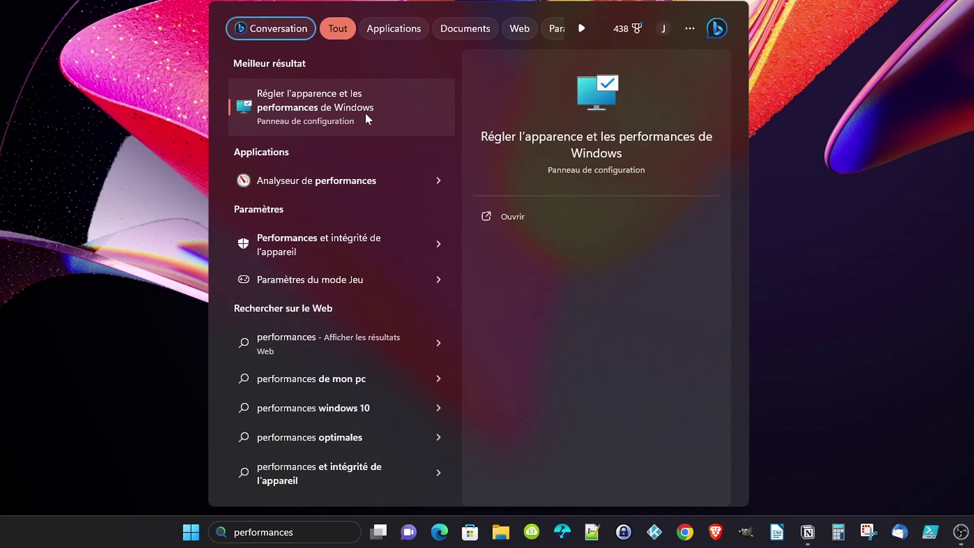
click(345, 112)
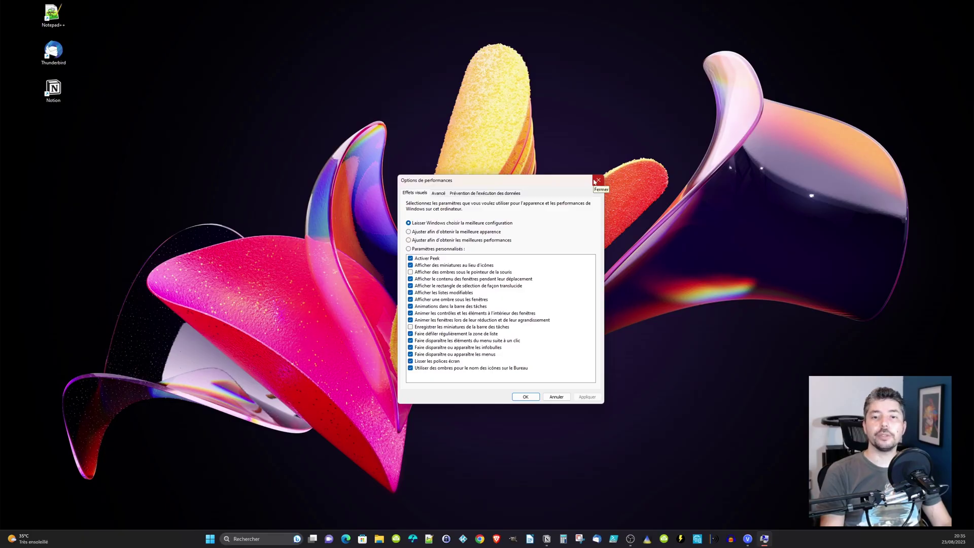
click(598, 181)
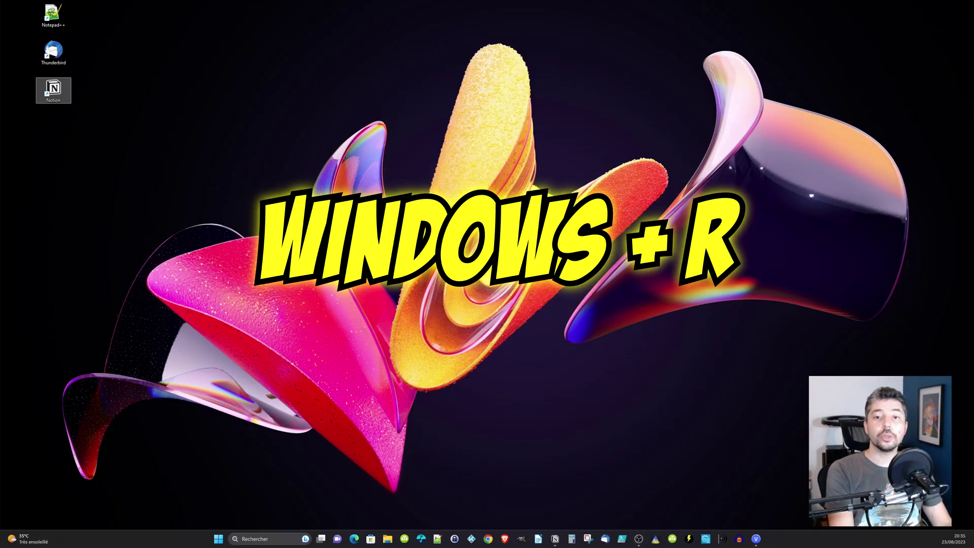
Run sysdm.cpl and open the performance settings from the advanced system settings.
key(super+r)
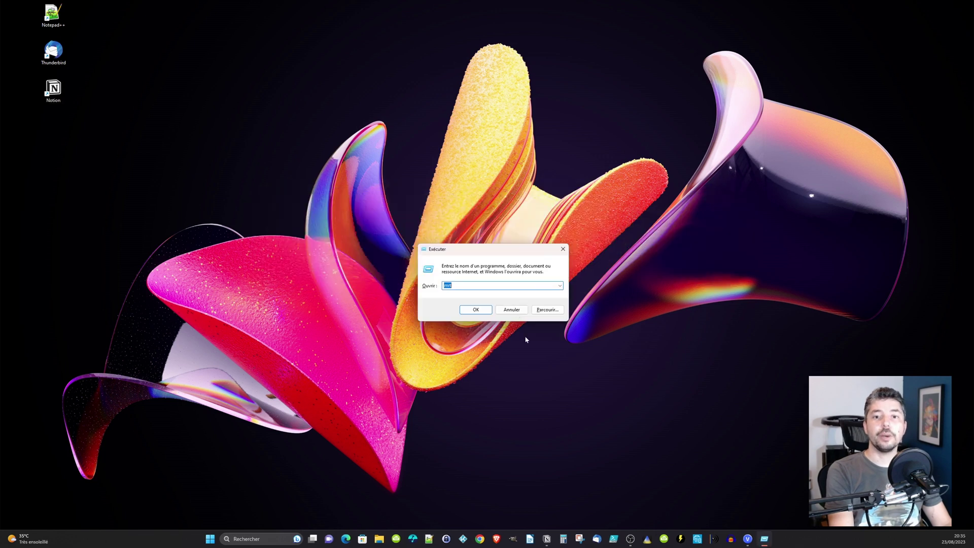
text(sysdm.cpl)
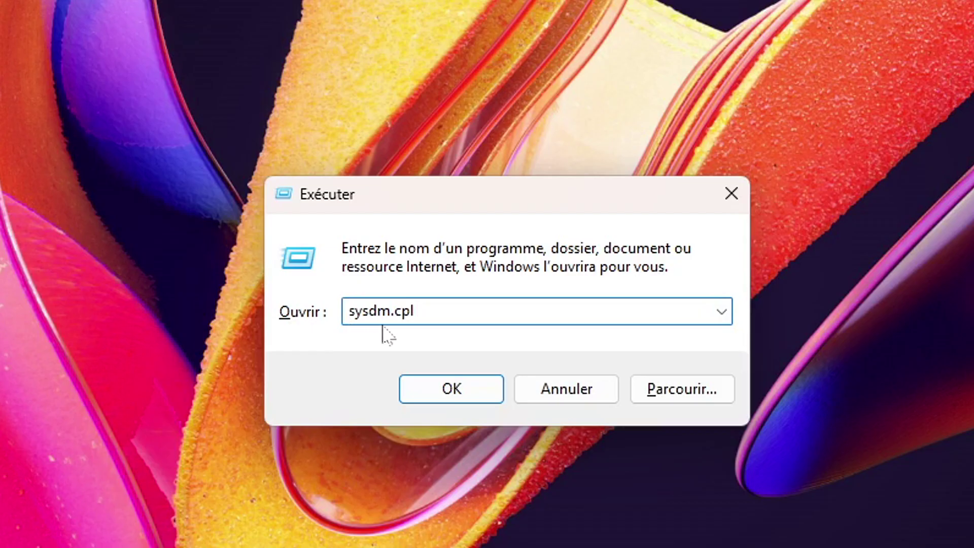
click(441, 394)
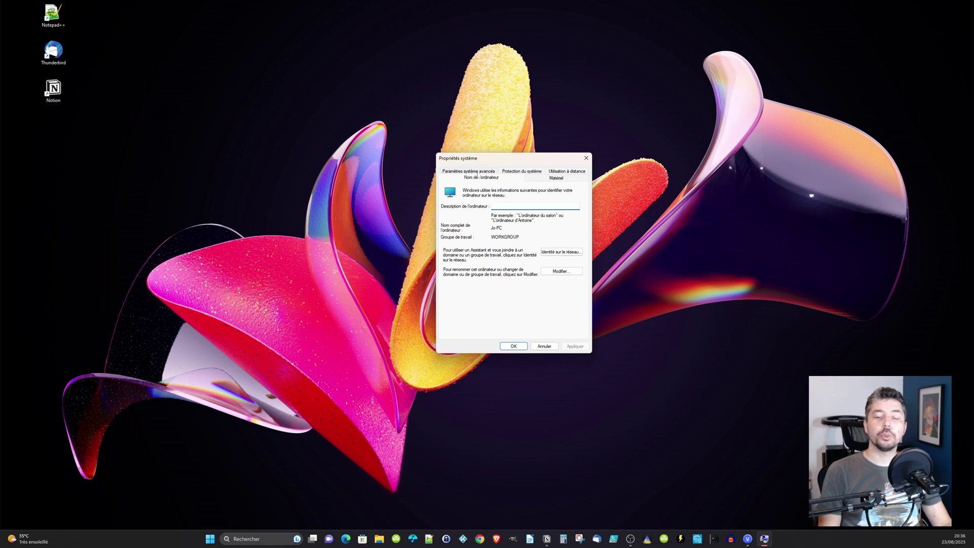
click(487, 172)
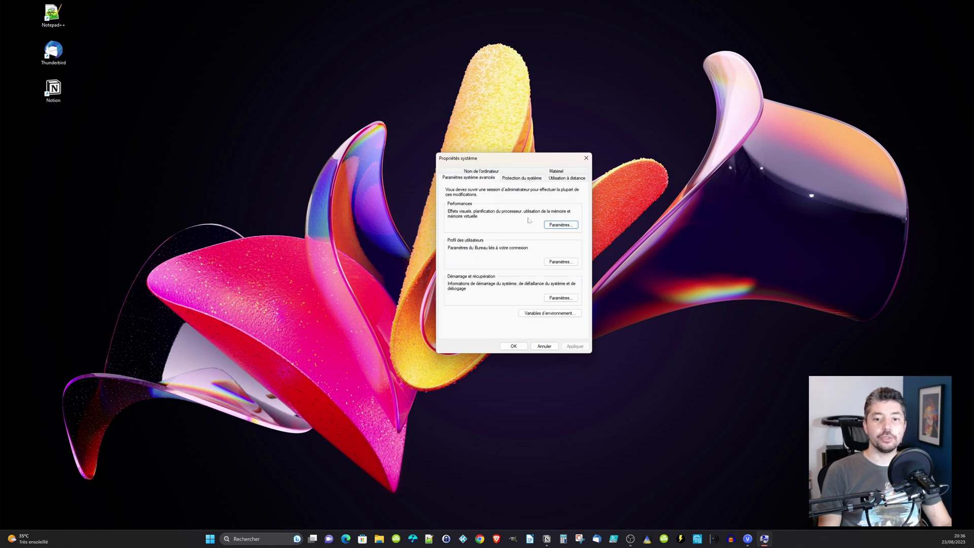
click(562, 226)
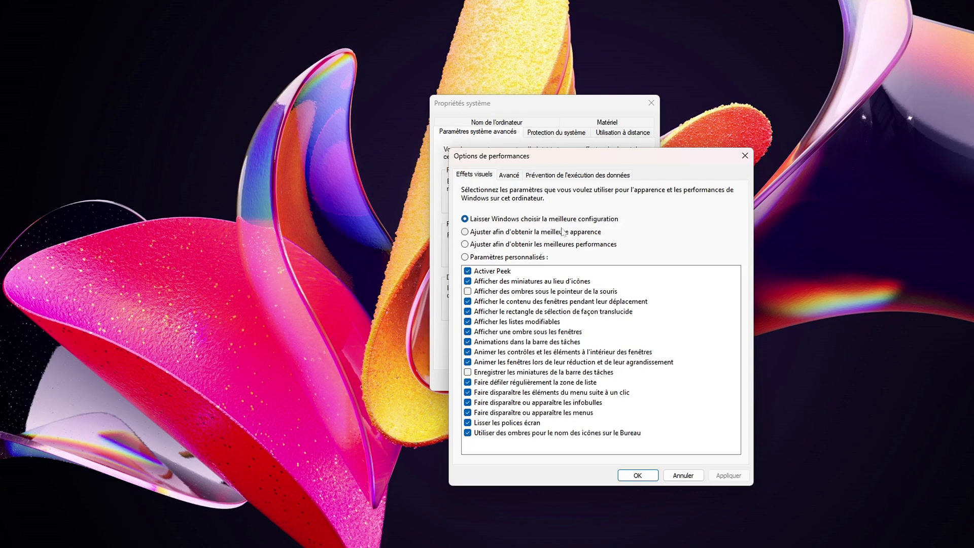
Set the visual effects to "Ajuster afin d'obtenir les meilleures performances".
click(600, 232)
click(465, 245)
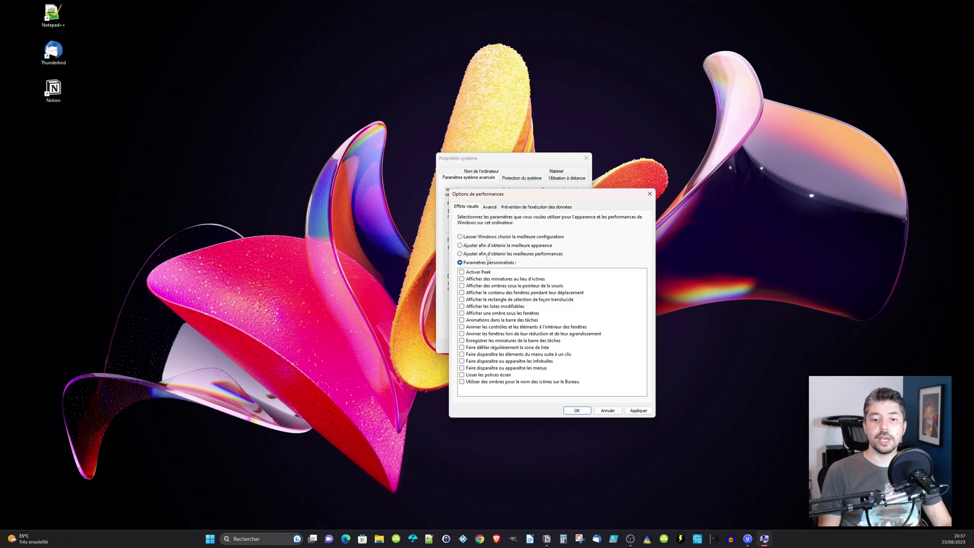
click(479, 255)
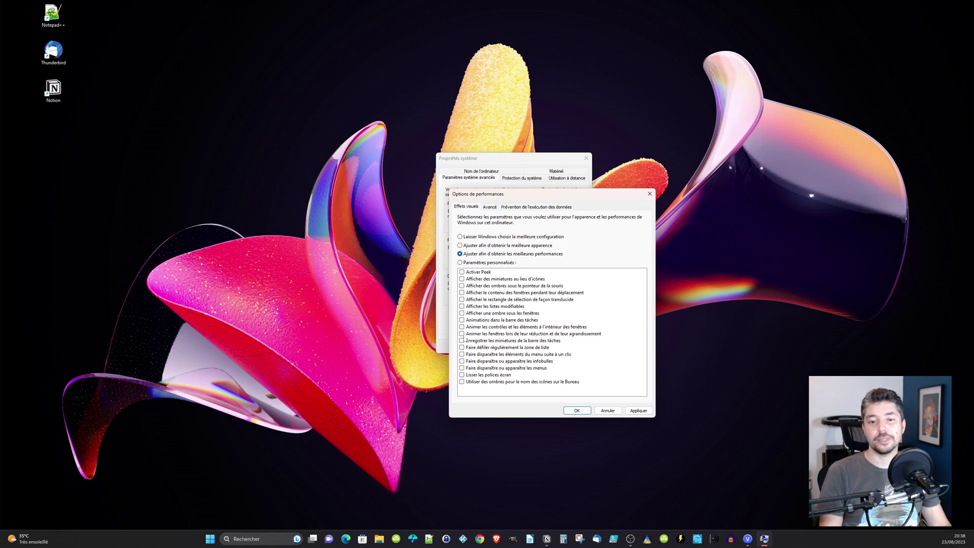
Examine the advanced processor resource options and the virtual memory settings without changing them.
click(489, 210)
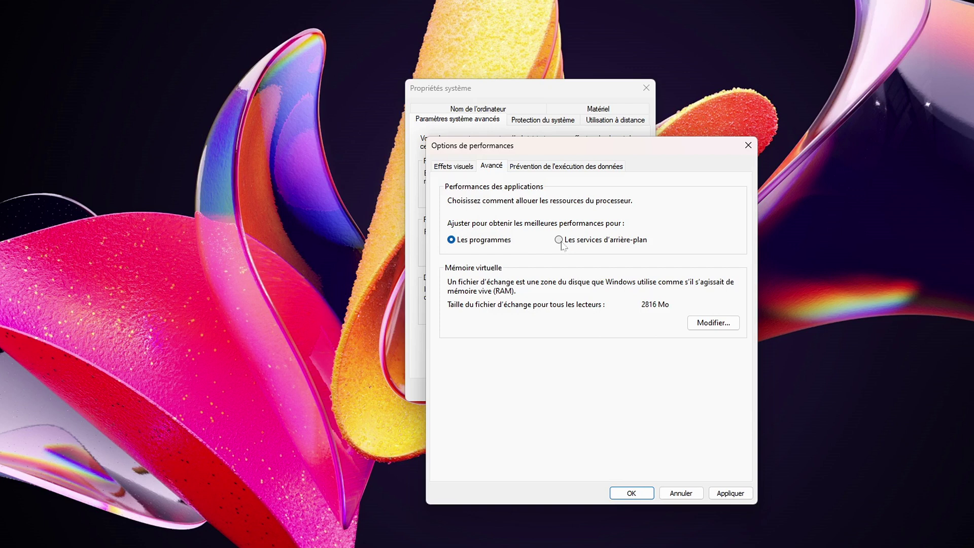
drag(560, 243, 595, 261)
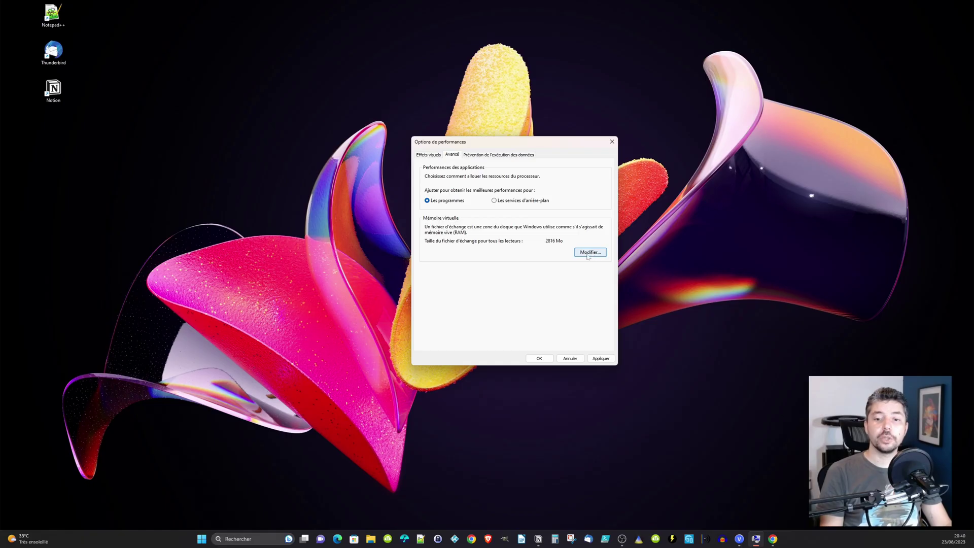
click(656, 242)
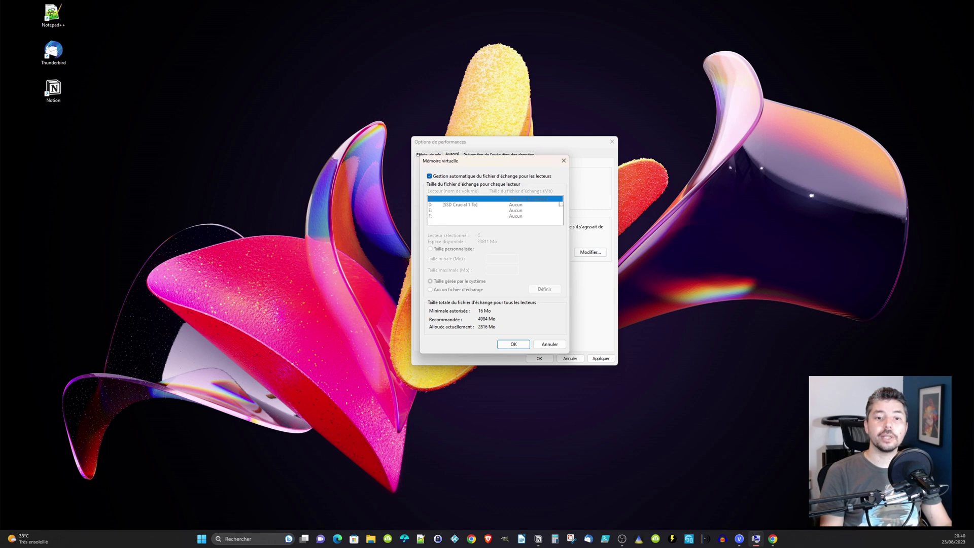
click(563, 160)
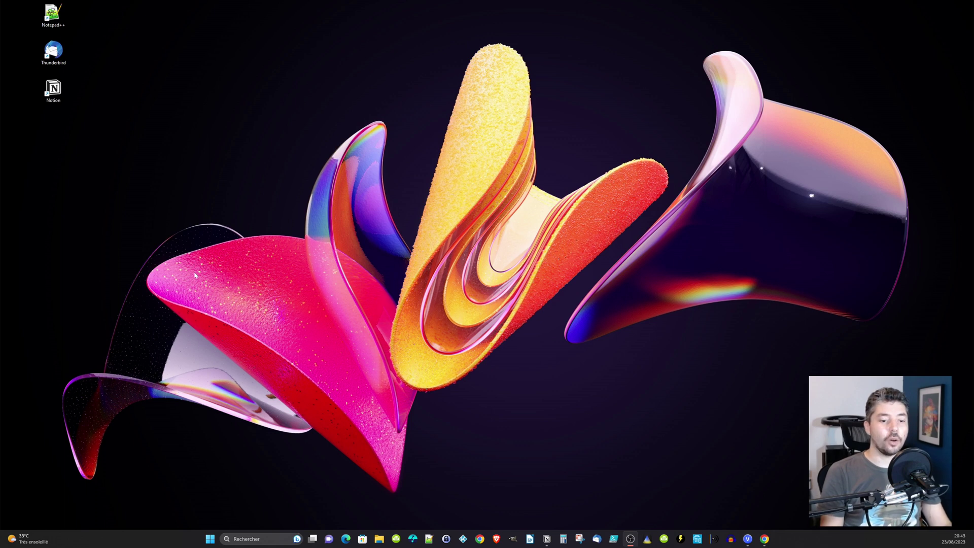
Search Windows for "paramètres" and open the typing settings from the text input personalization page.
click(210, 538)
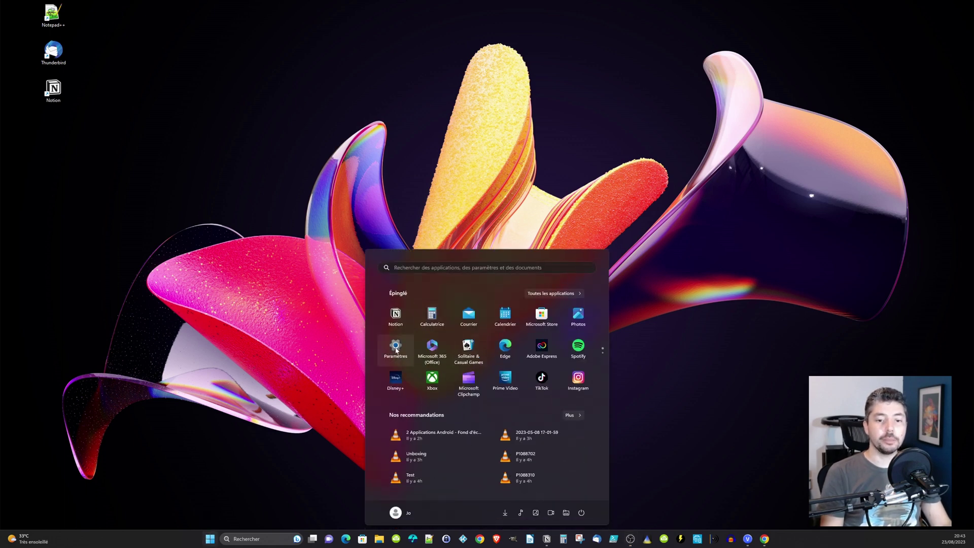
click(247, 541)
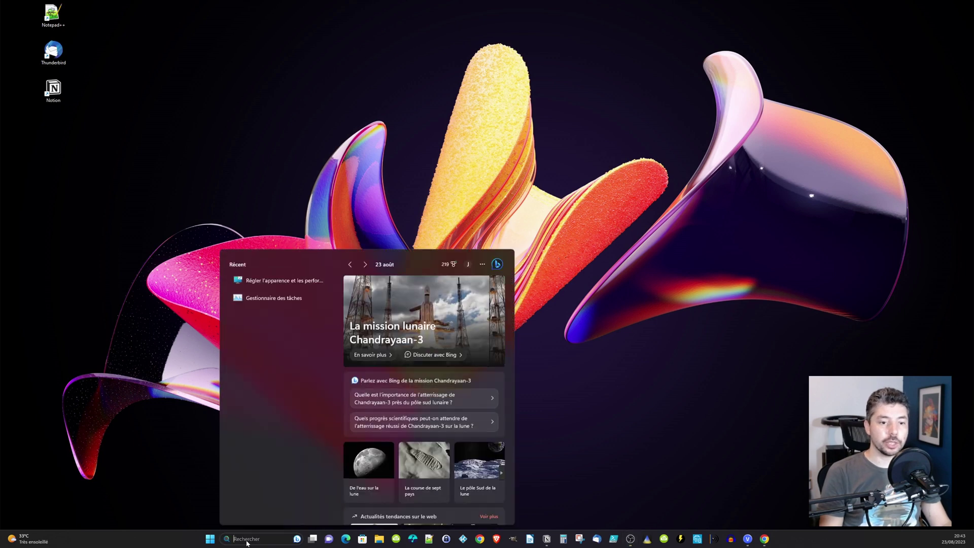
text(paramètres)
click(253, 303)
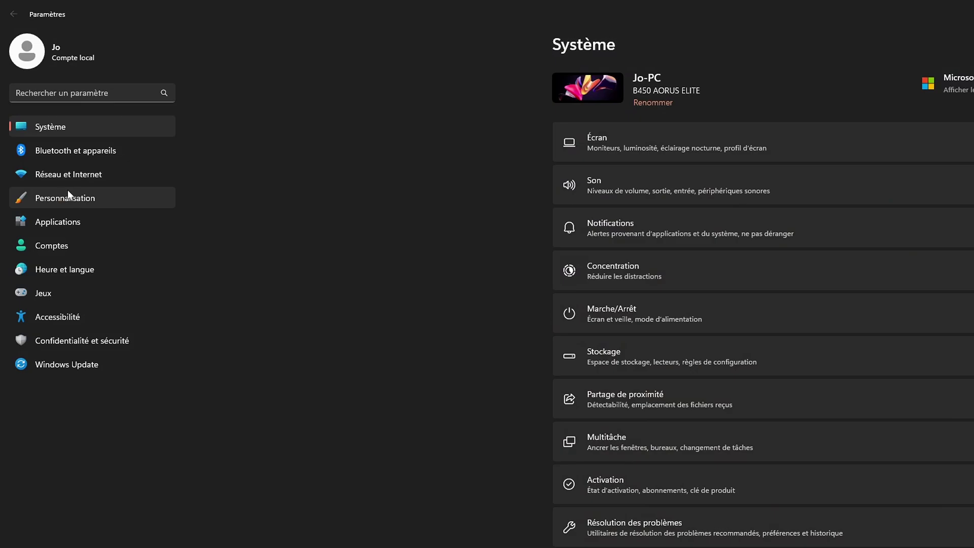
click(68, 192)
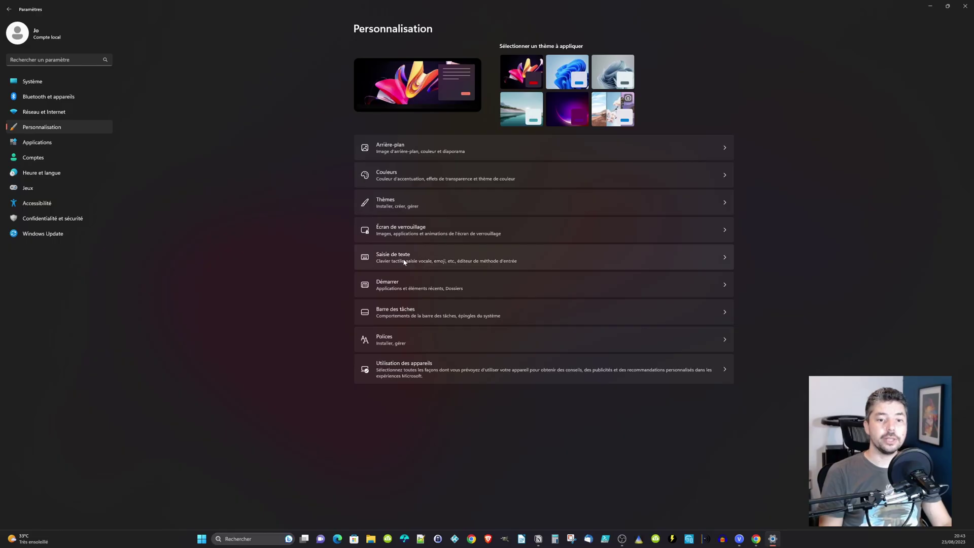
click(405, 262)
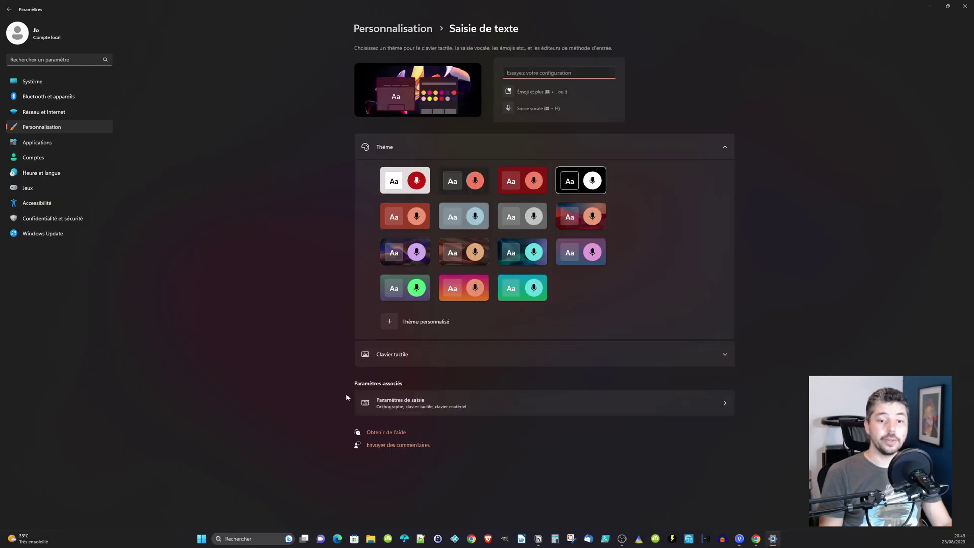
click(408, 406)
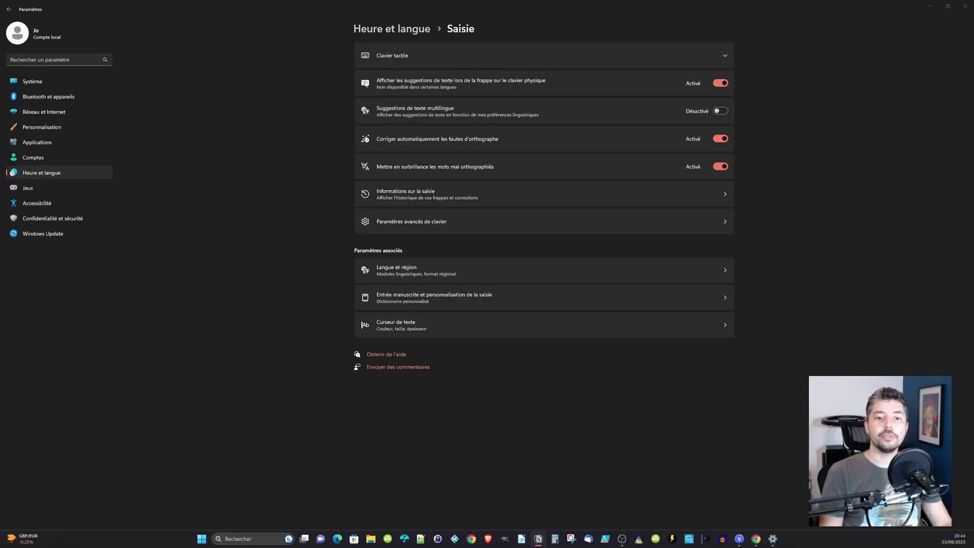
Enable text suggestions for the physical keyboard and test them by entering "par" on a blank Notion page.
click(722, 84)
click(722, 84)
click(722, 85)
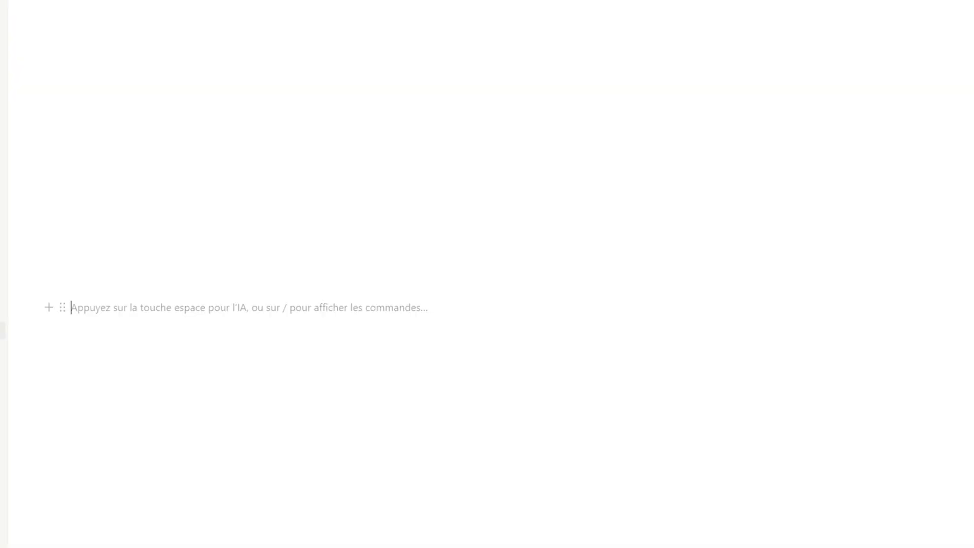
text(par)
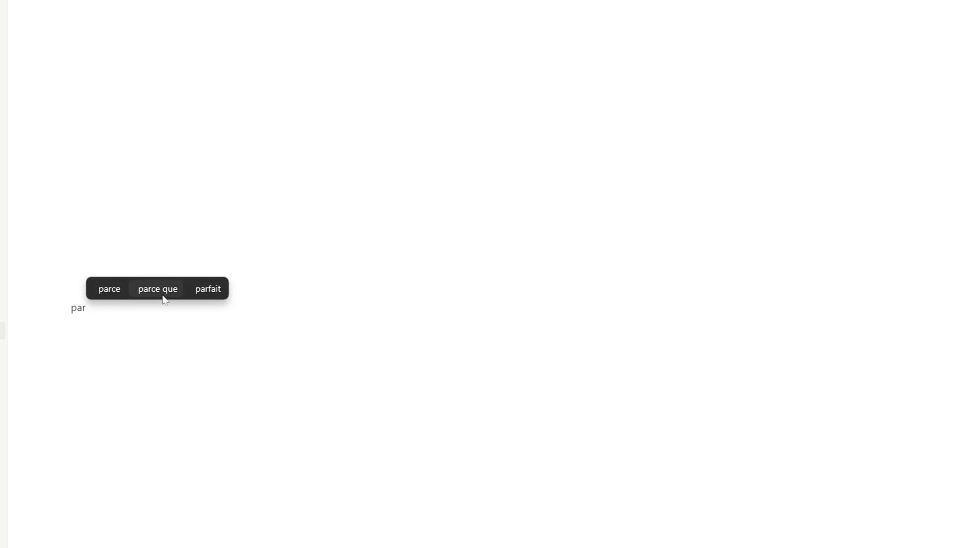
Accept the suggestion "parce que" for the unfinished word on the page.
click(163, 296)
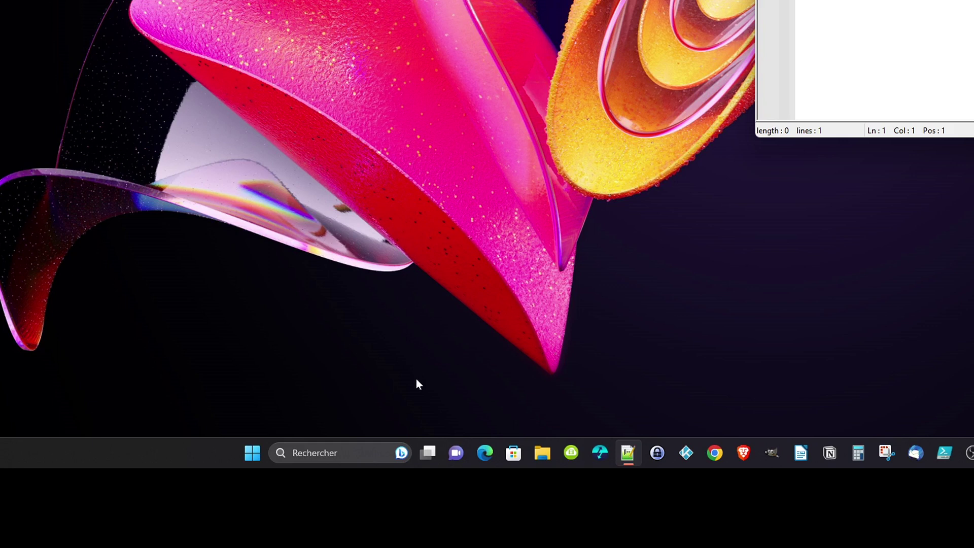
Add two new virtual desktops, Bureau 5 and Bureau 6, after Bureau 4.
mouse_move(428, 453)
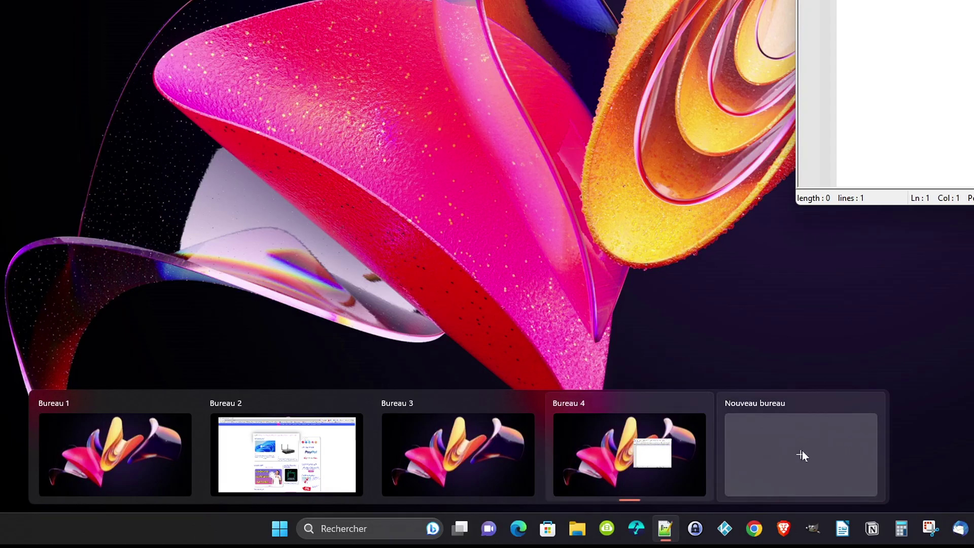
click(802, 450)
click(863, 465)
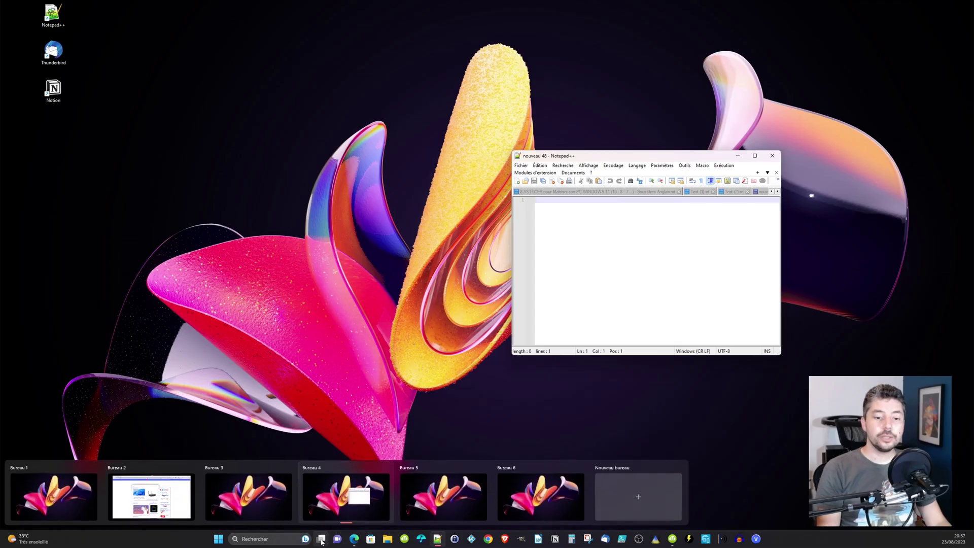
Move the Microsoft Edge window from Bureau 4 to Bureau 5 and the Notepad++ window to Bureau 6.
click(460, 529)
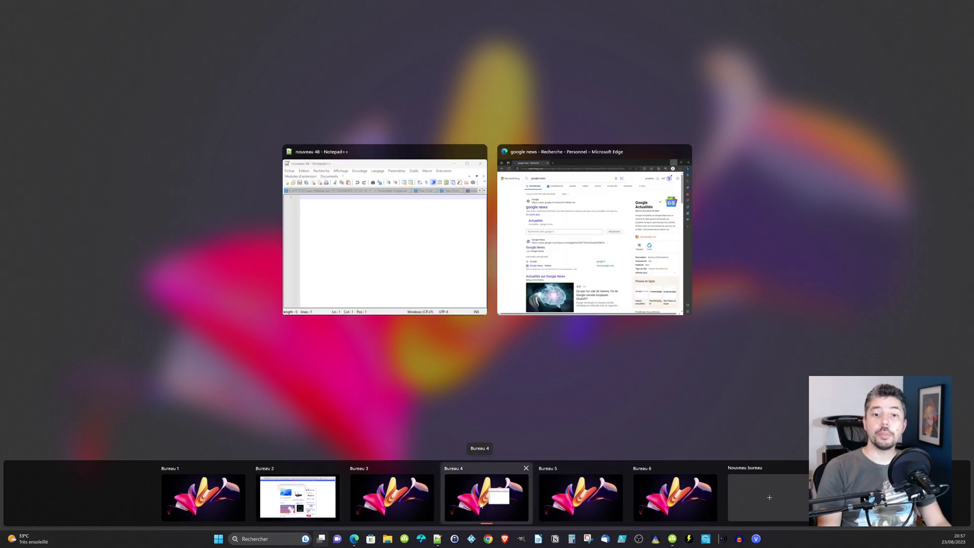
drag(550, 152, 588, 494)
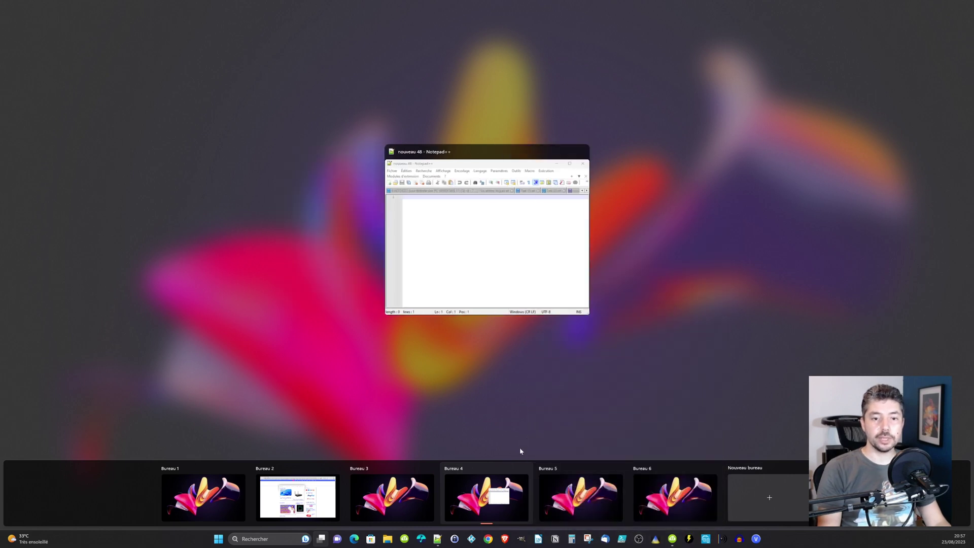
drag(466, 174, 677, 490)
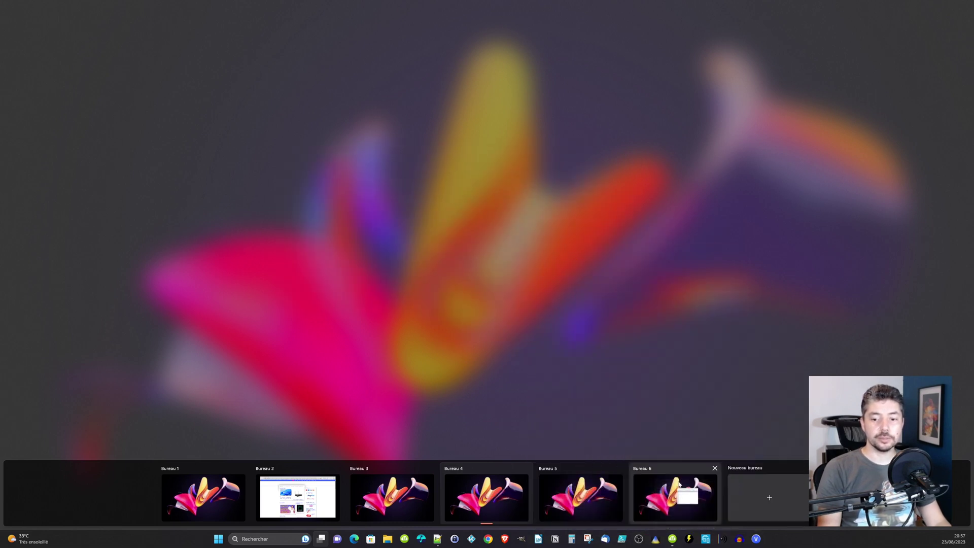
Switch to the desktop holding Microsoft Edge and bring up its "google news" window.
click(724, 453)
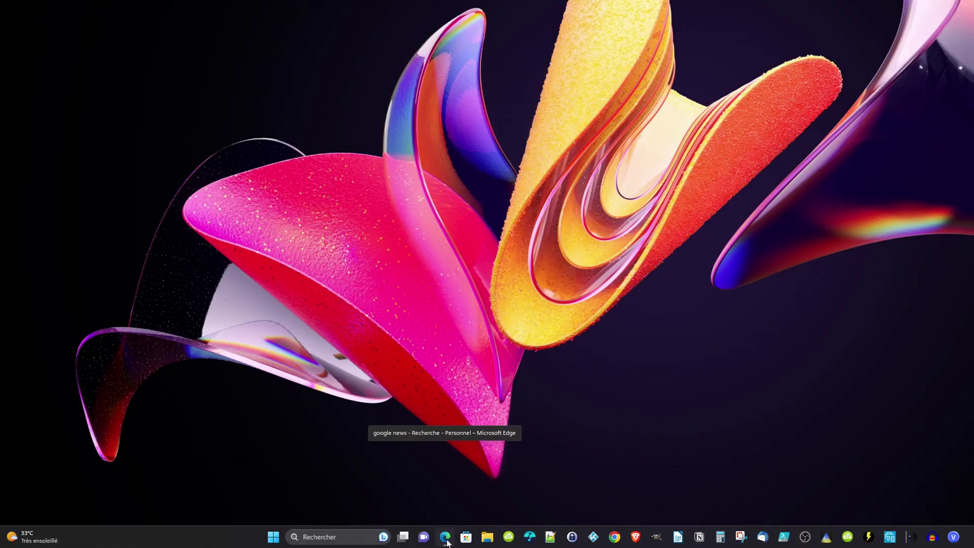
click(445, 538)
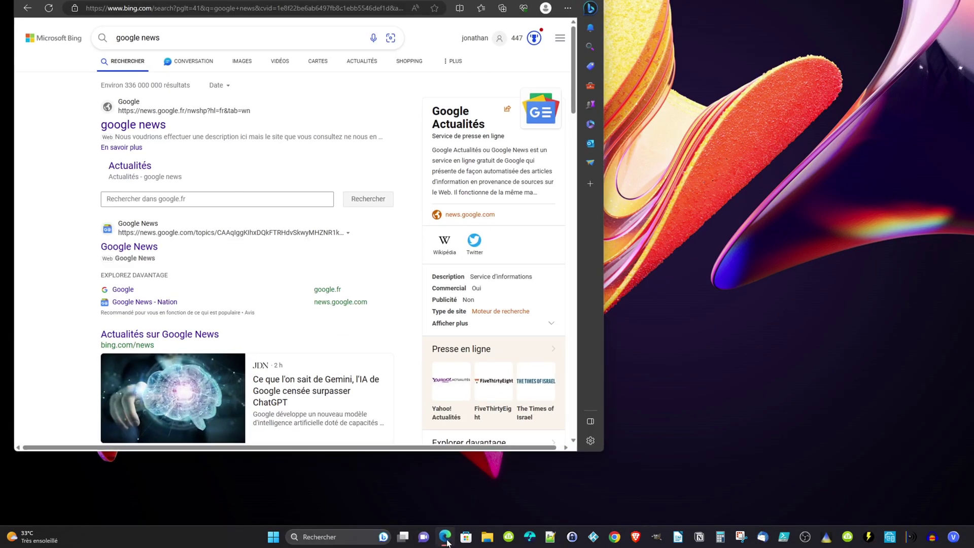